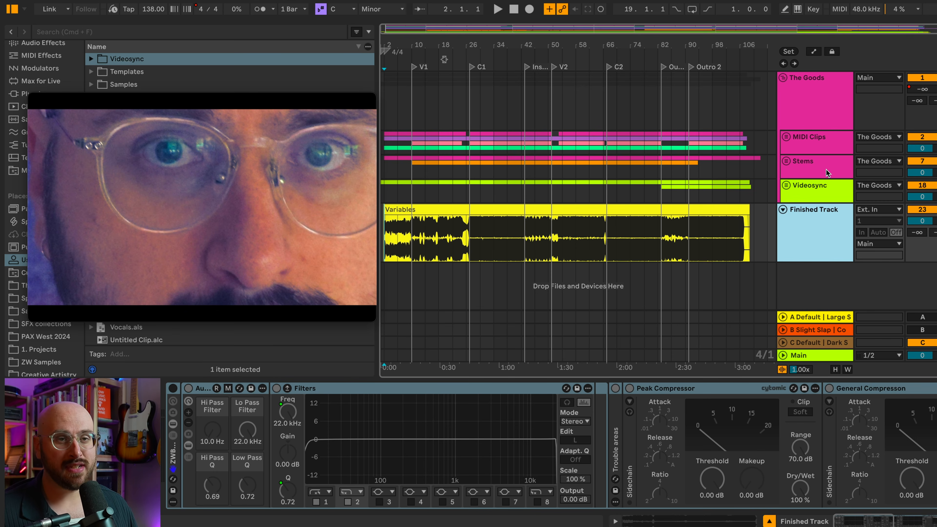
# Expand the Videosync track group to examine the tracks inside it, and collapse the group again
pyautogui.click(787, 185)
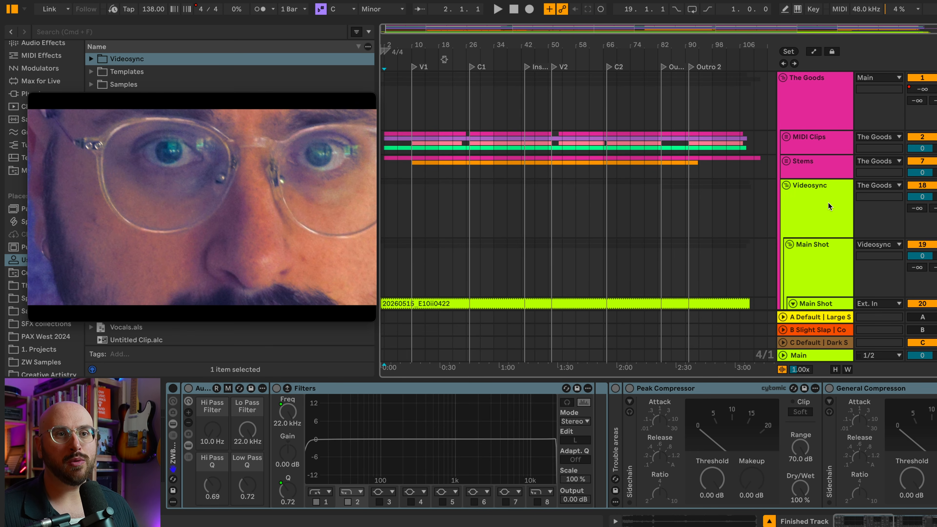
pyautogui.scroll(-5, 767, 193)
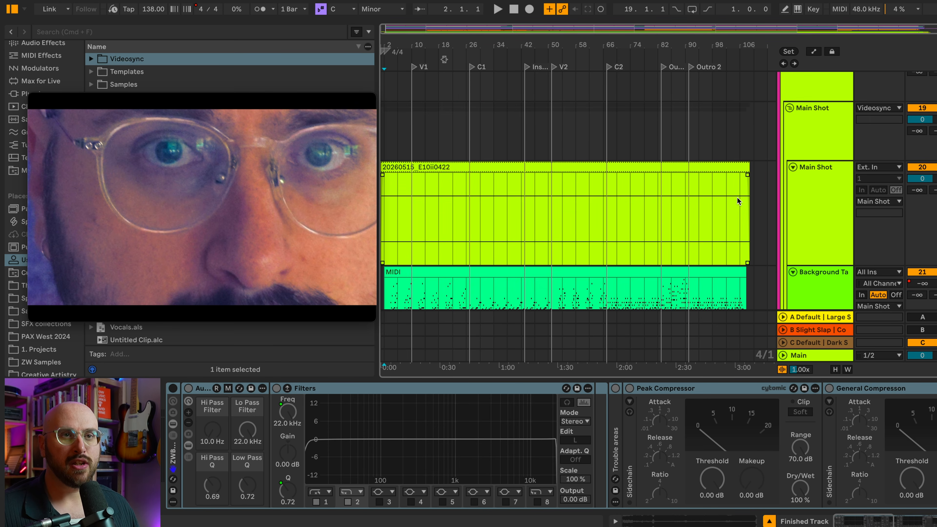
pyautogui.scroll(5, 738, 201)
pyautogui.click(786, 154)
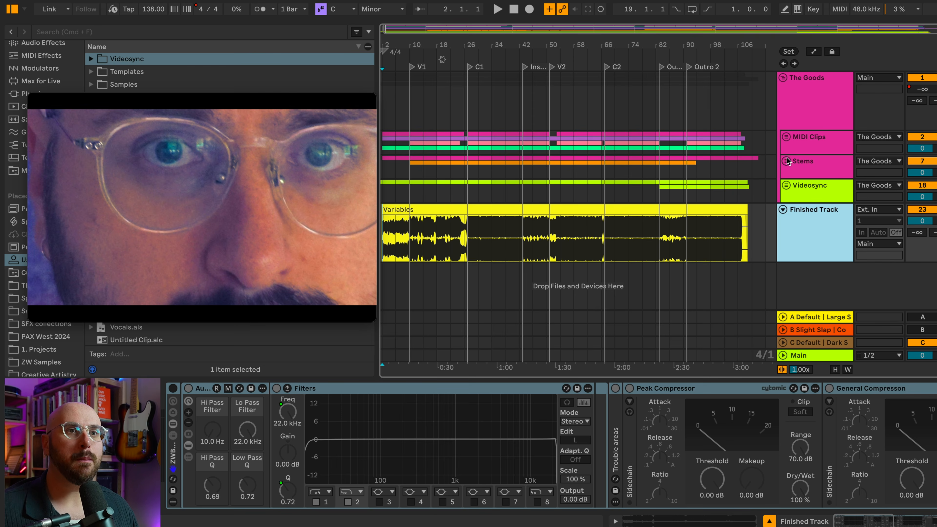
pyautogui.hscroll(-1, 603, 195)
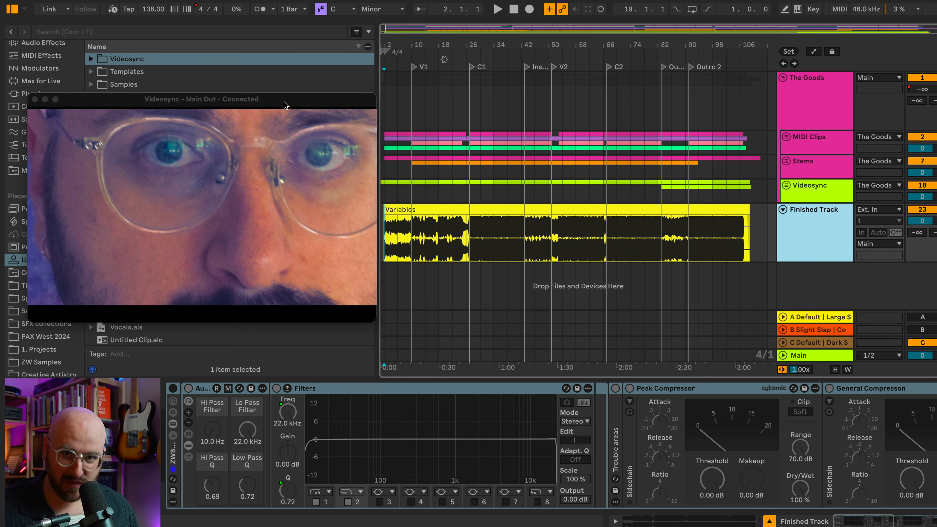
# Review Videosync's Video and General settings, and close the settings window without changes
pyautogui.click(248, 102)
pyautogui.click(42, 1)
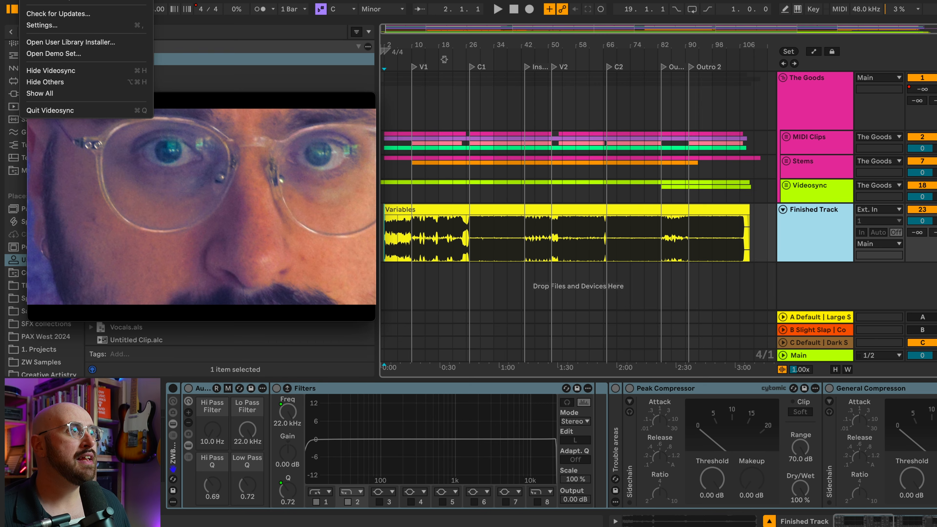
pyautogui.click(59, 25)
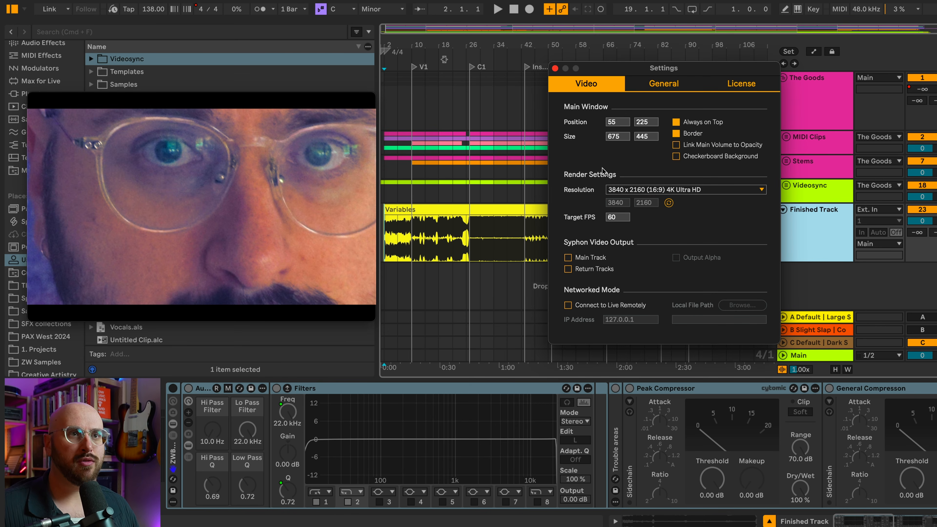
pyautogui.click(664, 85)
pyautogui.click(580, 85)
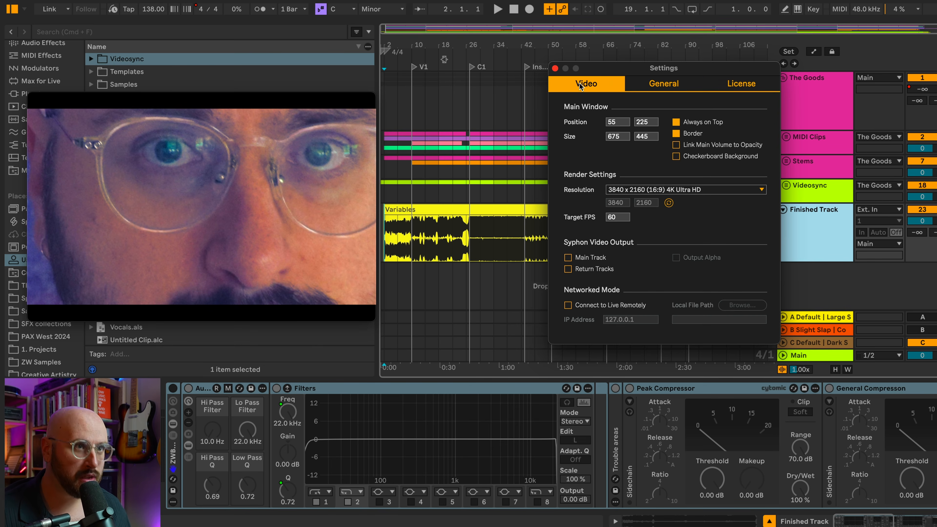
pyautogui.click(556, 69)
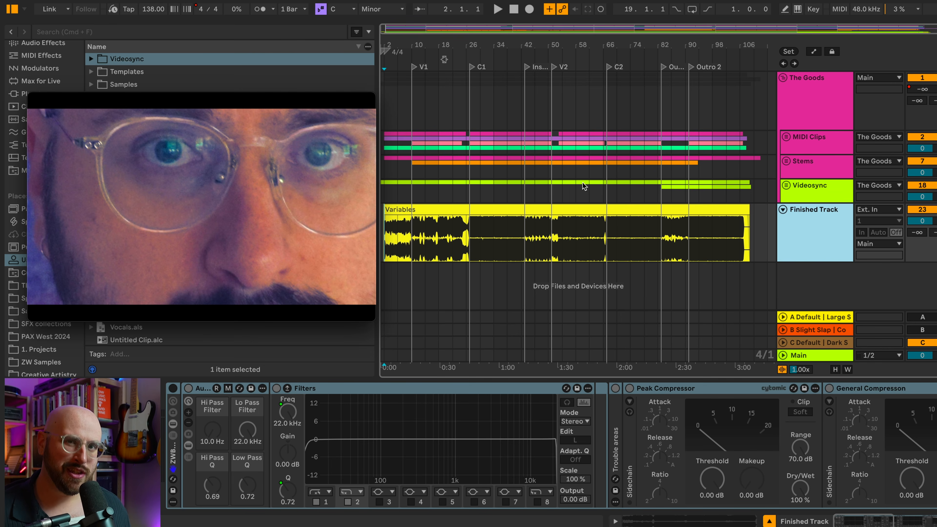
# Move the video preview off the browser and look through the Instruments and Effects folders of Videosync's 2.1 Devices
pyautogui.moveTo(286, 104); pyautogui.dragTo(574, 107)
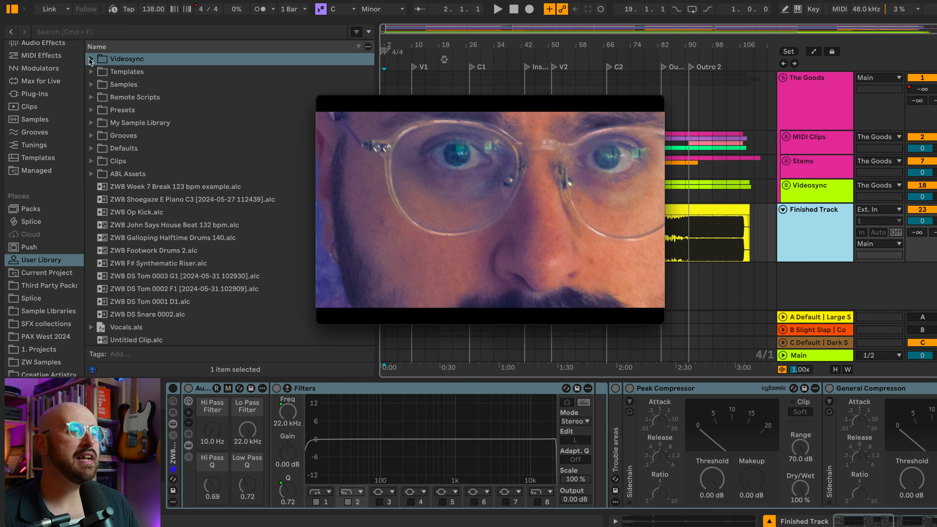
pyautogui.click(91, 59)
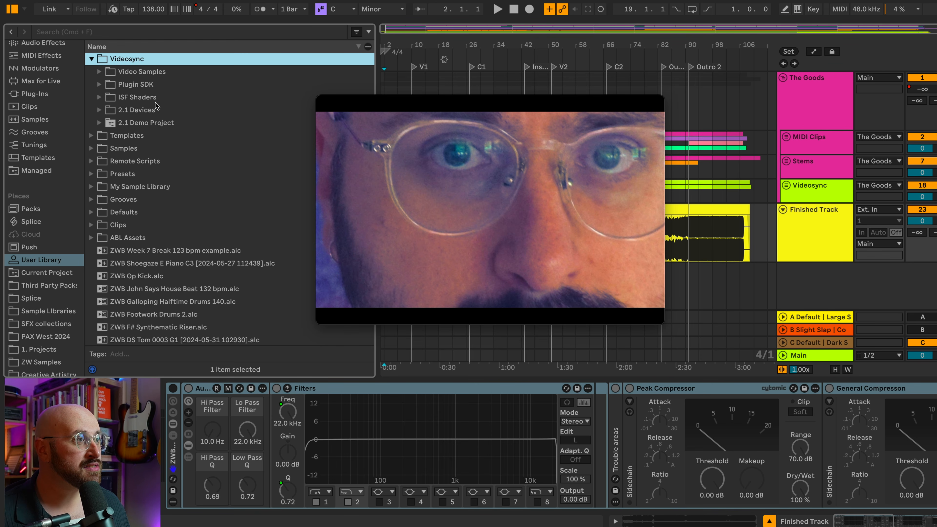
pyautogui.click(99, 110)
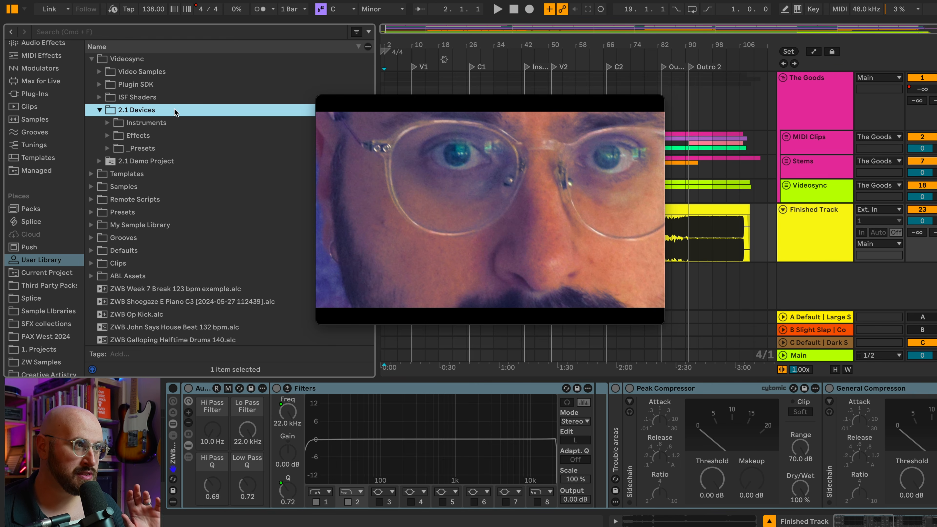
pyautogui.click(108, 123)
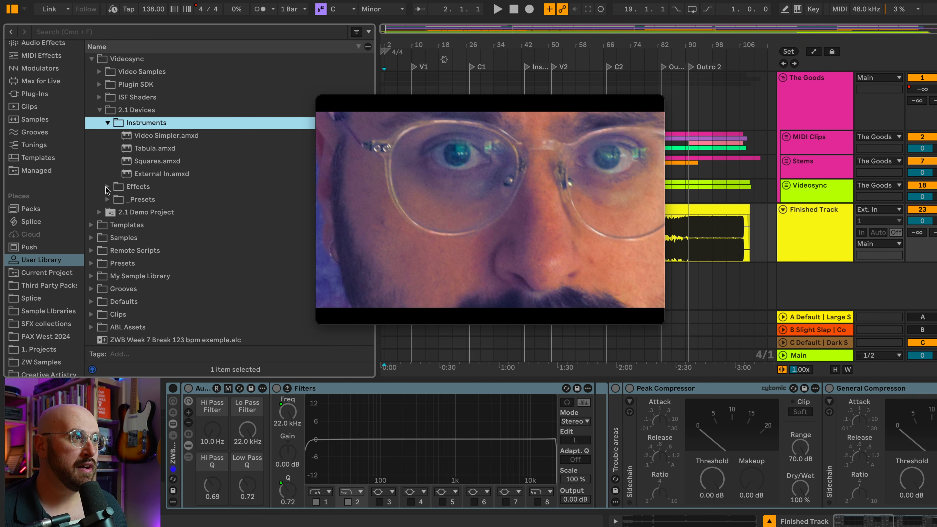
pyautogui.click(107, 187)
pyautogui.scroll(-5, 172, 189)
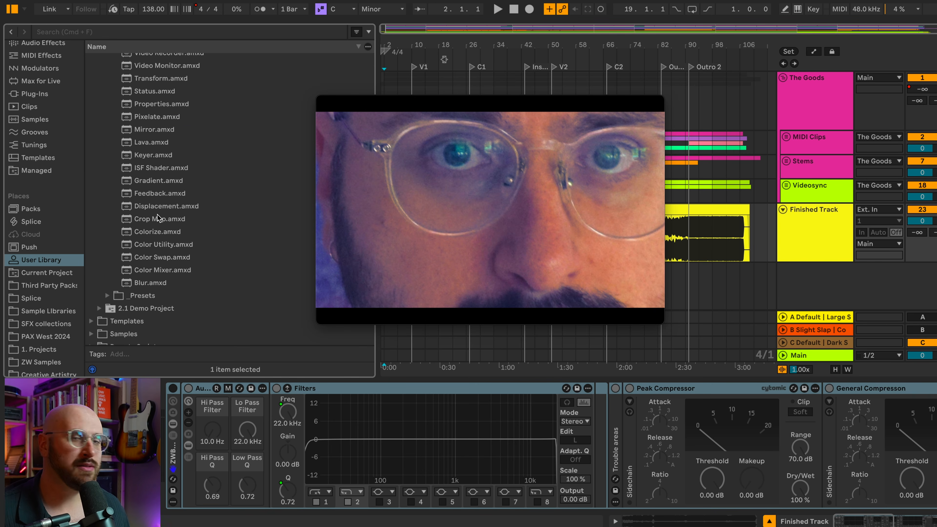
pyautogui.moveTo(586, 108); pyautogui.dragTo(275, 110)
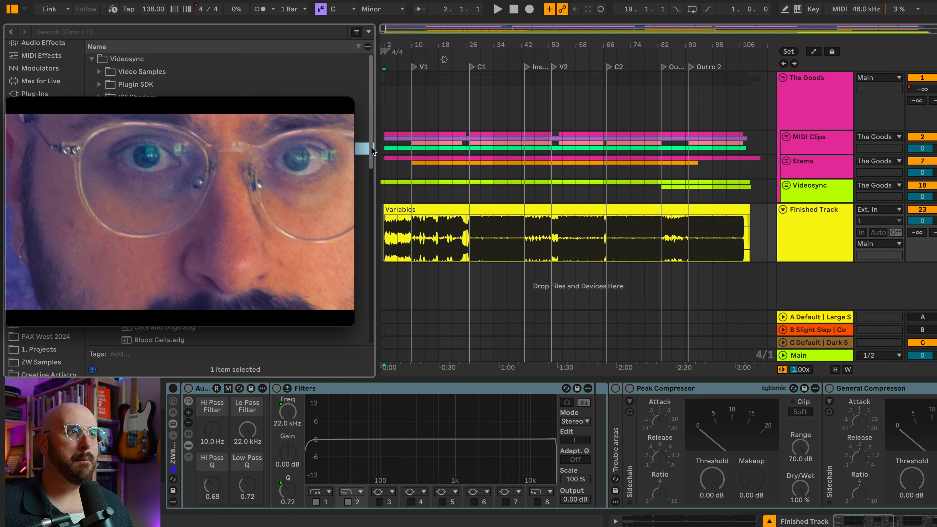
# Show the Main Shot track's Transform Scale X automation in the Videosync group and play the video from bar 2
pyautogui.click(787, 186)
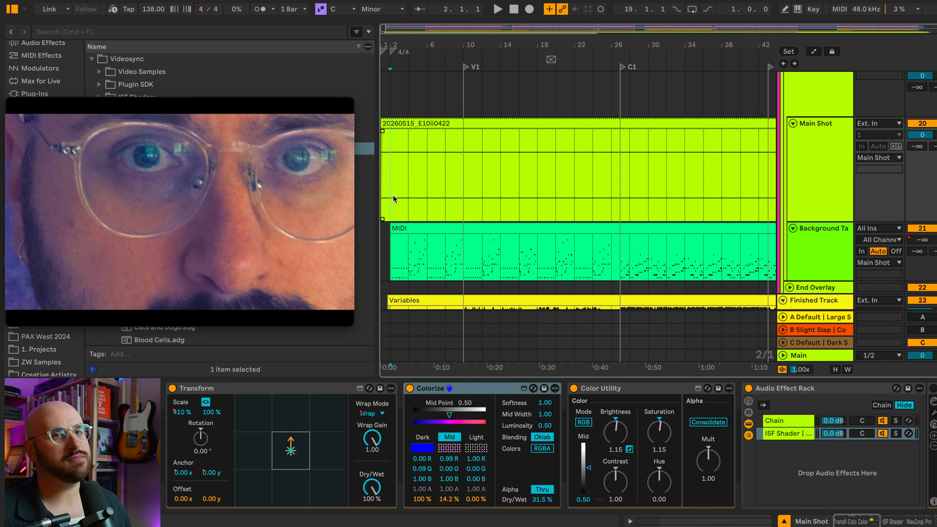
pyautogui.press('a')
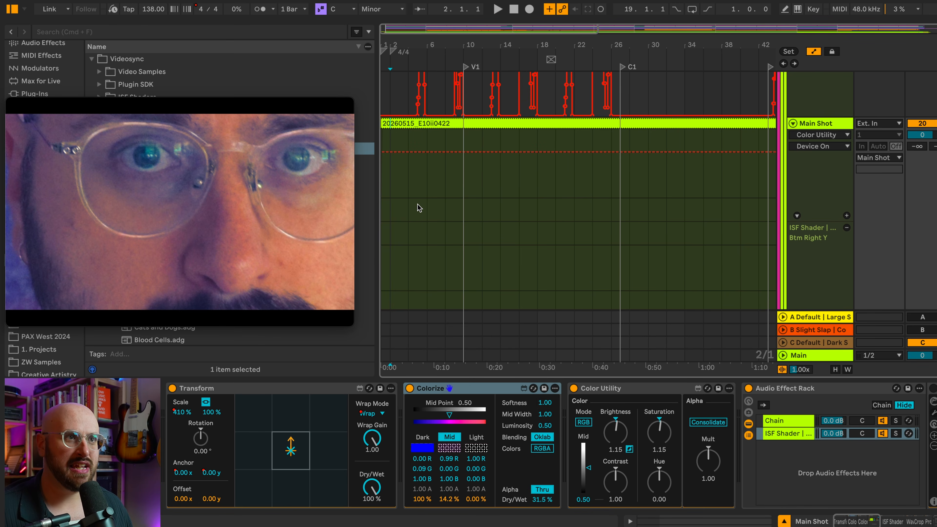
pyautogui.scroll(-2, 419, 208)
pyautogui.scroll(-3, 420, 205)
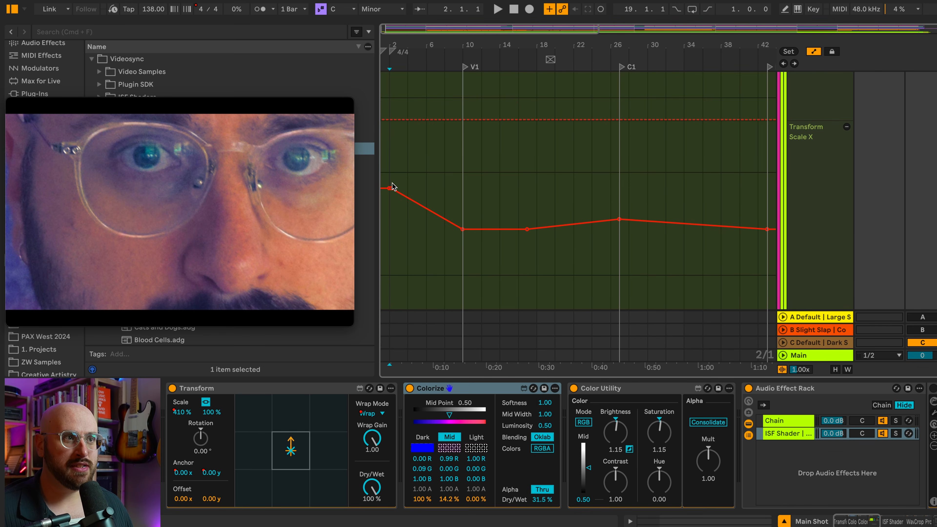
pyautogui.click(394, 222)
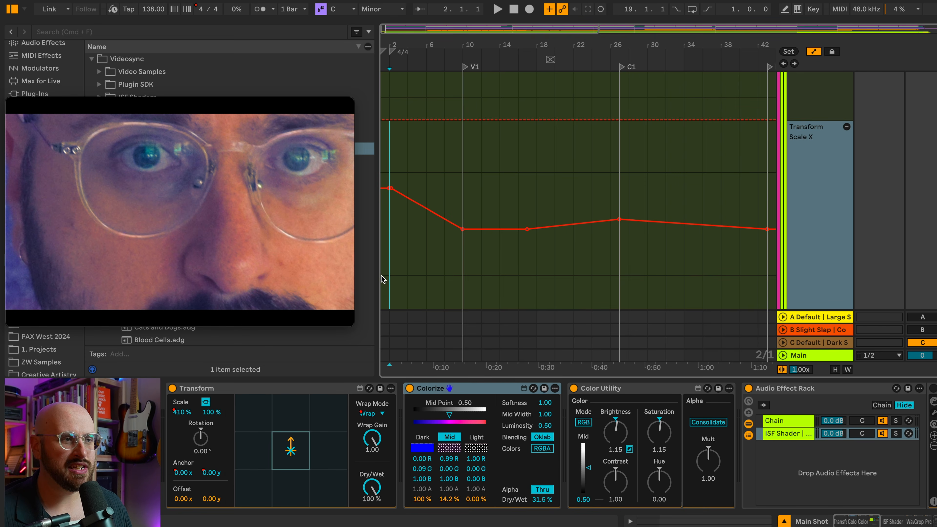
pyautogui.press('space')
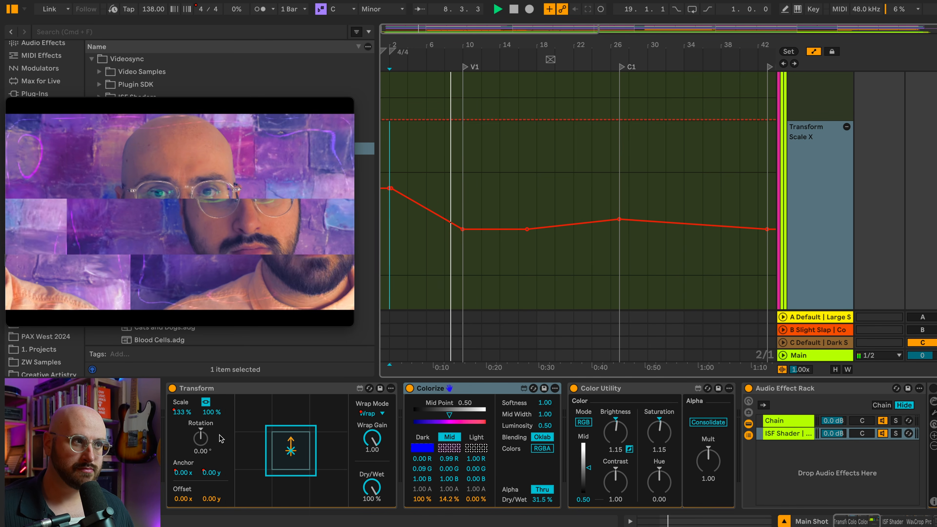
pyautogui.press('space')
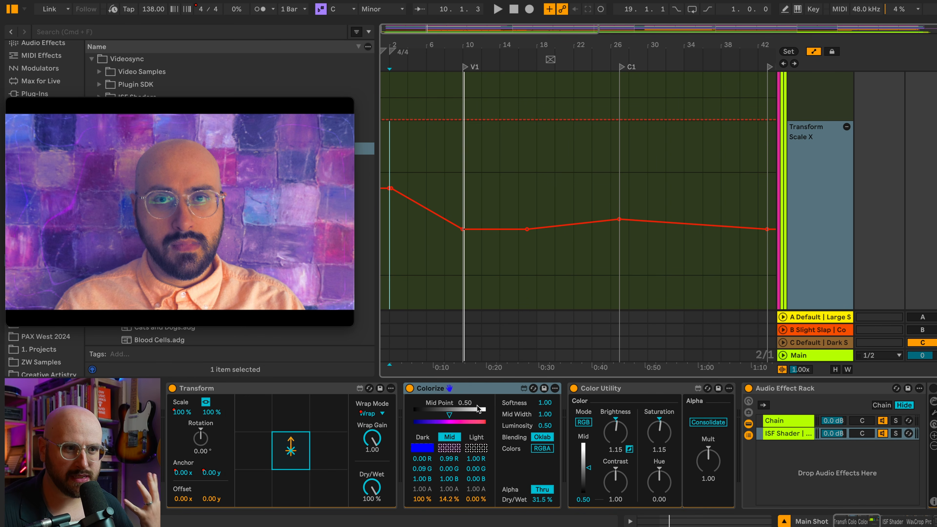
# Turn off the Color Utility and Colorize effects to compare the original video colours, and turn both back on
pyautogui.click(573, 388)
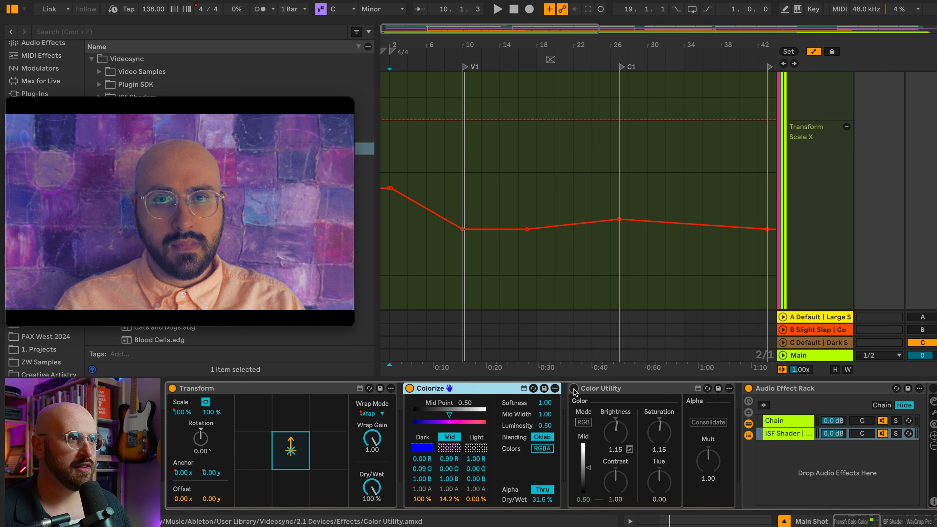
pyautogui.click(409, 389)
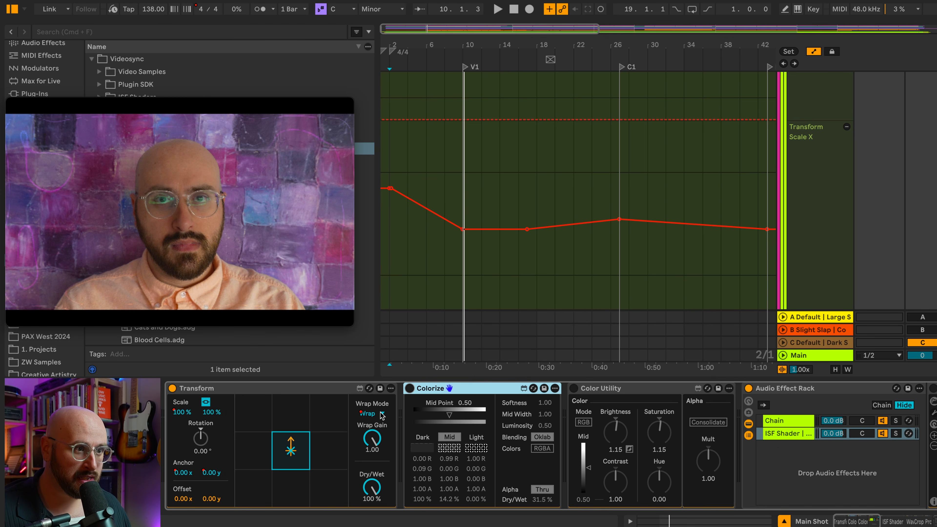
pyautogui.click(410, 388)
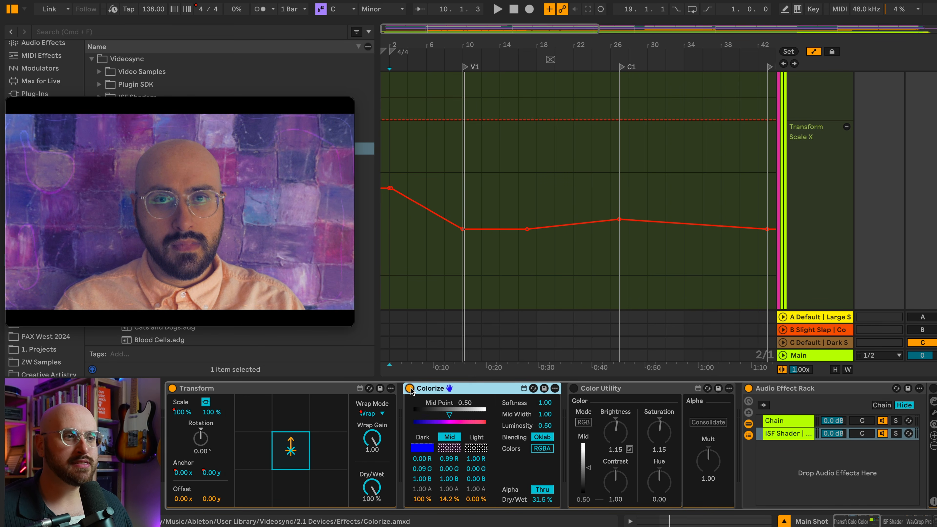
pyautogui.click(575, 389)
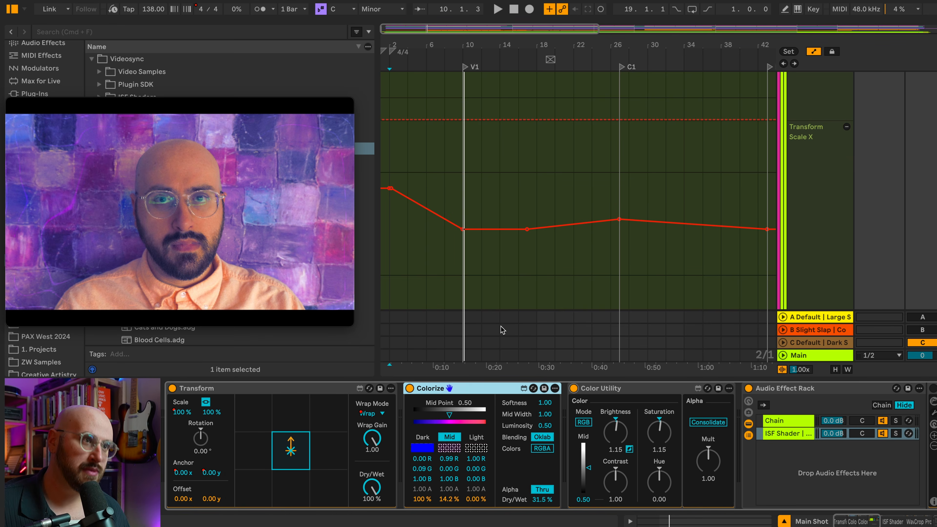
# Hide the automation lanes, fit the whole arrangement to the window width and place the insert marker at bar 18 on Main Shot
pyautogui.click(476, 195)
pyautogui.scroll(2, 477, 195)
pyautogui.press('w')
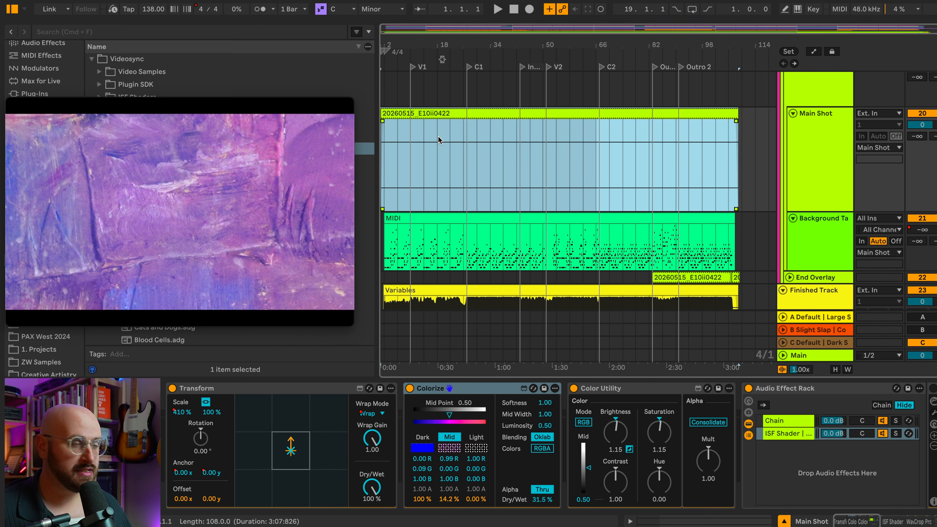
pyautogui.click(438, 139)
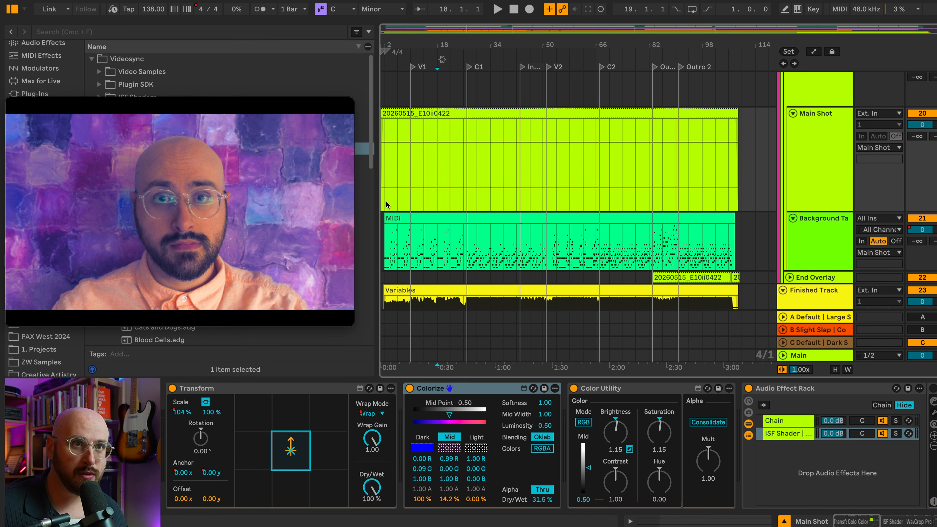
pyautogui.scroll(2, 414, 201)
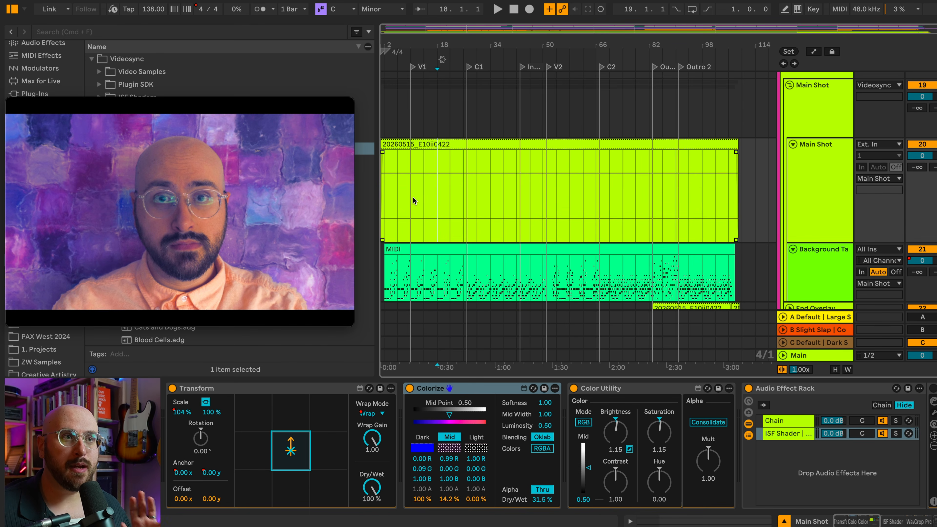
pyautogui.scroll(3, 413, 197)
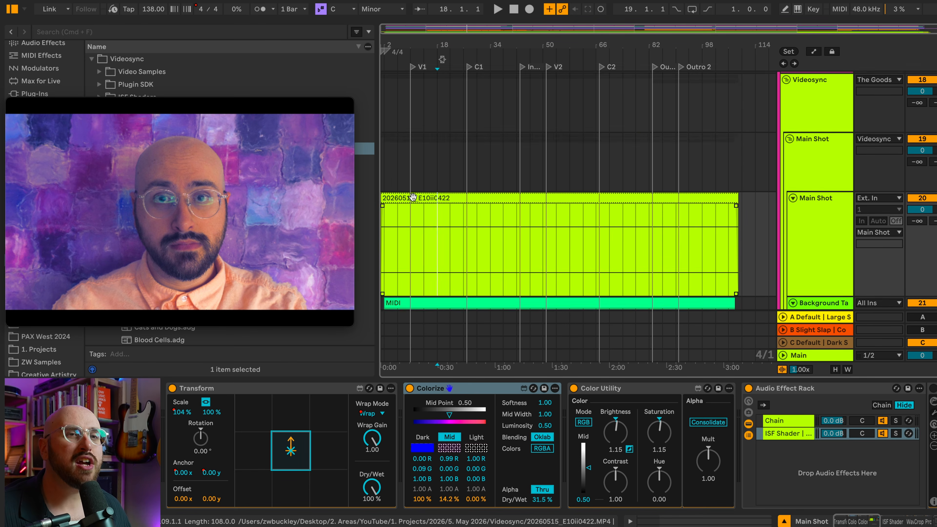
# Open the Background Tabula track's Tabula device and set its video source to No Input
pyautogui.scroll(-6, 413, 196)
pyautogui.click(400, 207)
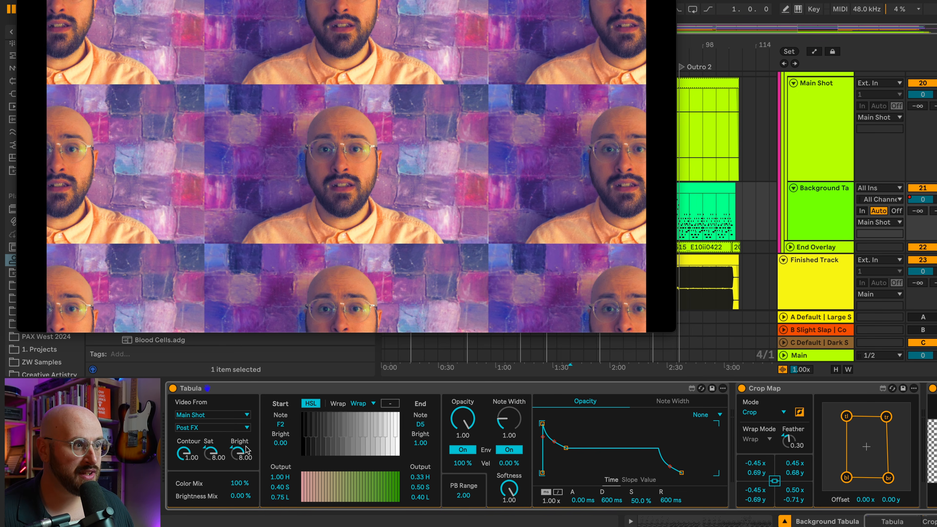
pyautogui.click(239, 416)
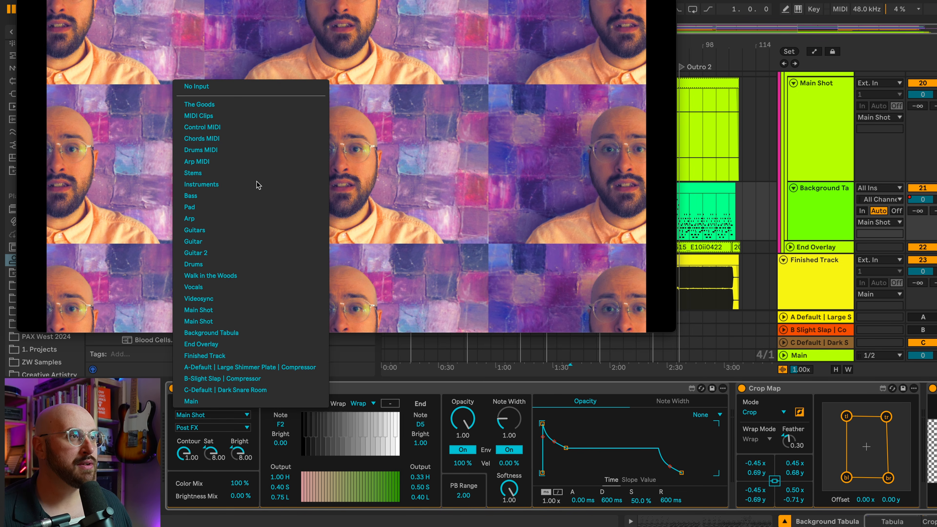
pyautogui.click(242, 88)
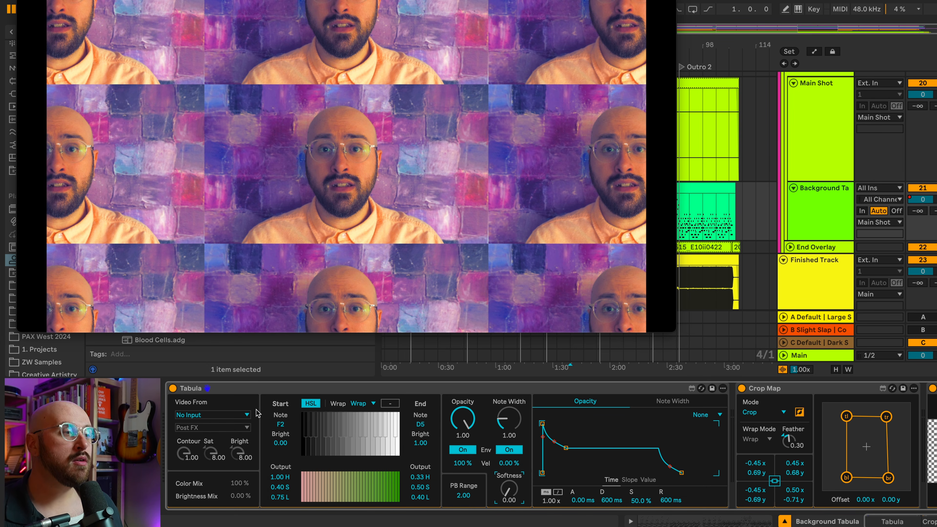
# Restore the Tabula device's video source to the second Main Shot track and set Softness to 1.00
pyautogui.click(230, 417)
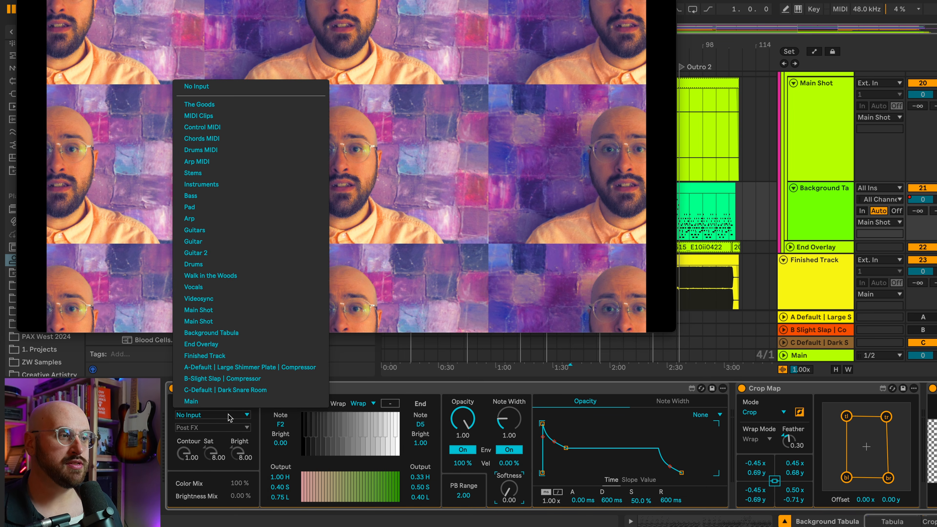
pyautogui.click(231, 321)
pyautogui.moveTo(512, 491); pyautogui.dragTo(513, 462)
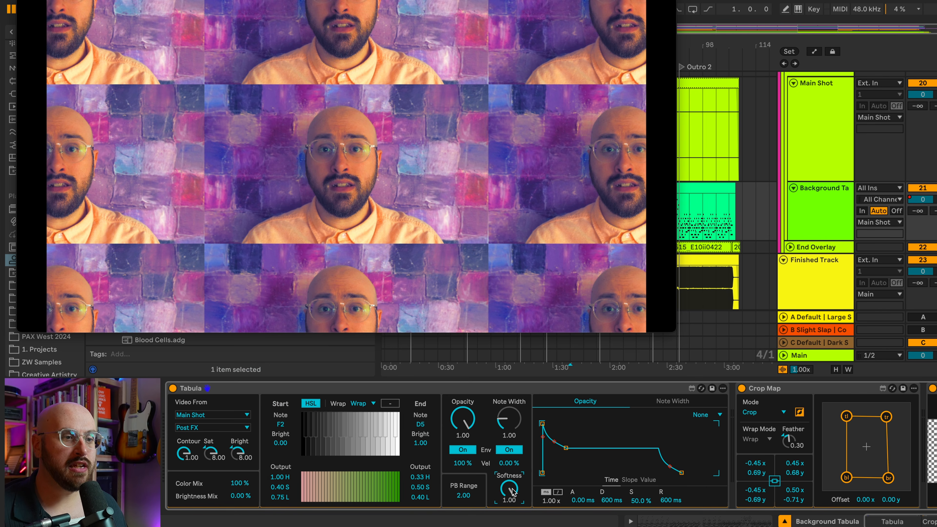
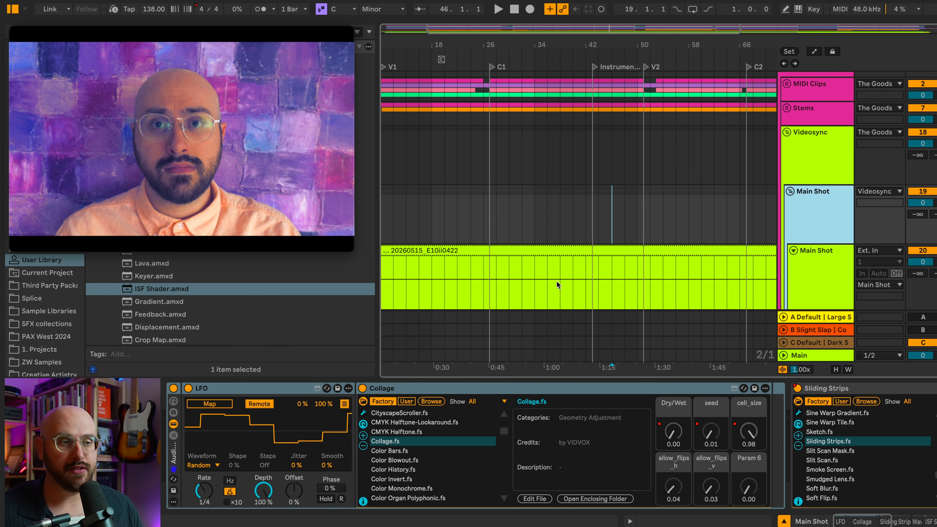
# Browse the shader list in the Main Shot group's Collage device
pyautogui.moveTo(504, 431); pyautogui.dragTo(504, 446)
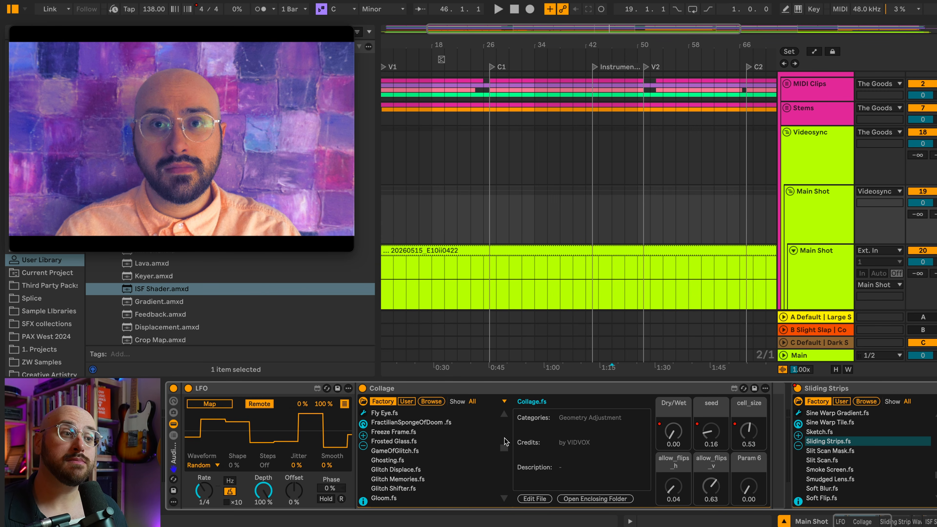
# Select the LFO device on the Main Shot group track and place the insert marker at bar 36 to preview its collage effect
pyautogui.scroll(3, 506, 436)
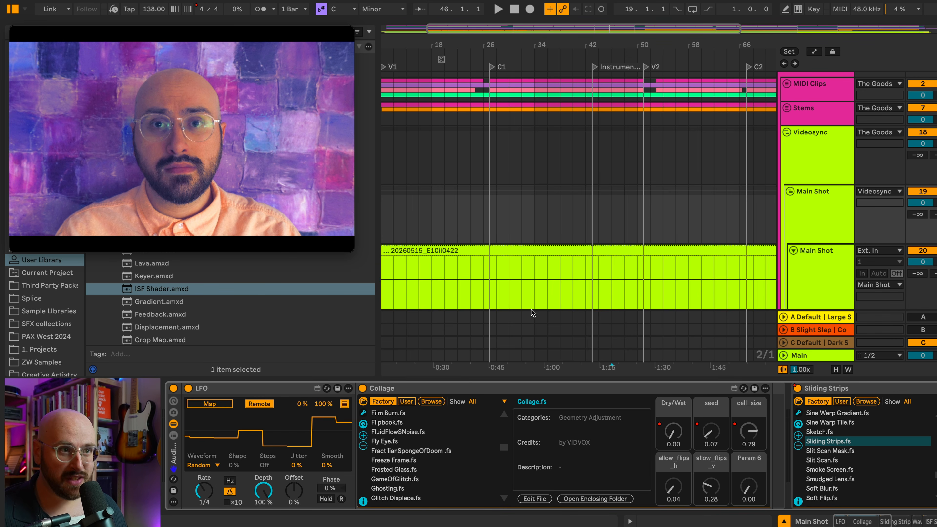
pyautogui.click(267, 394)
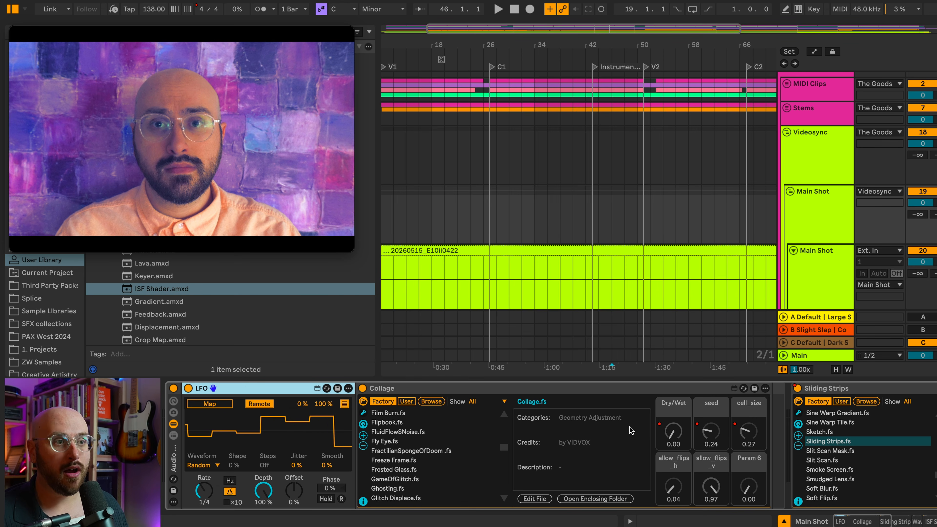
pyautogui.click(541, 237)
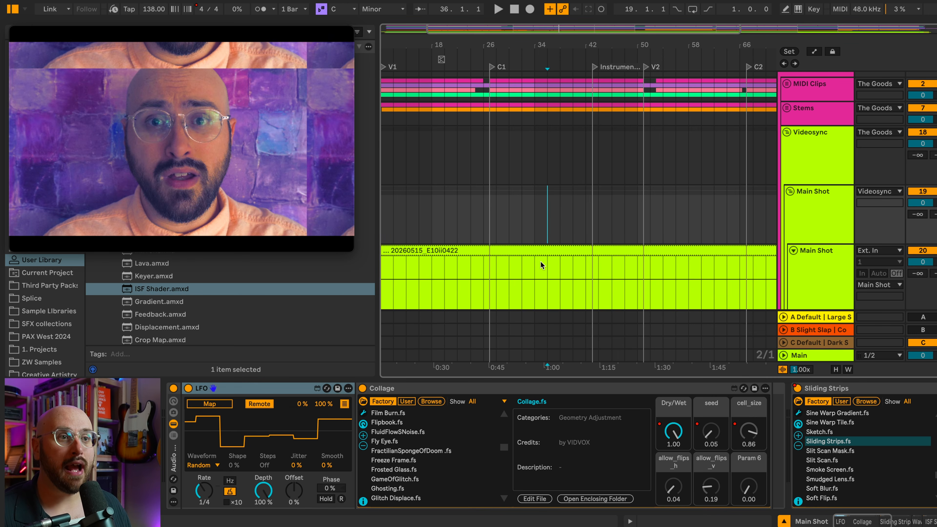
# Show the automation lanes and place the insert marker at bar 32 on the Sliding Strips Param 2 lane
pyautogui.press('a')
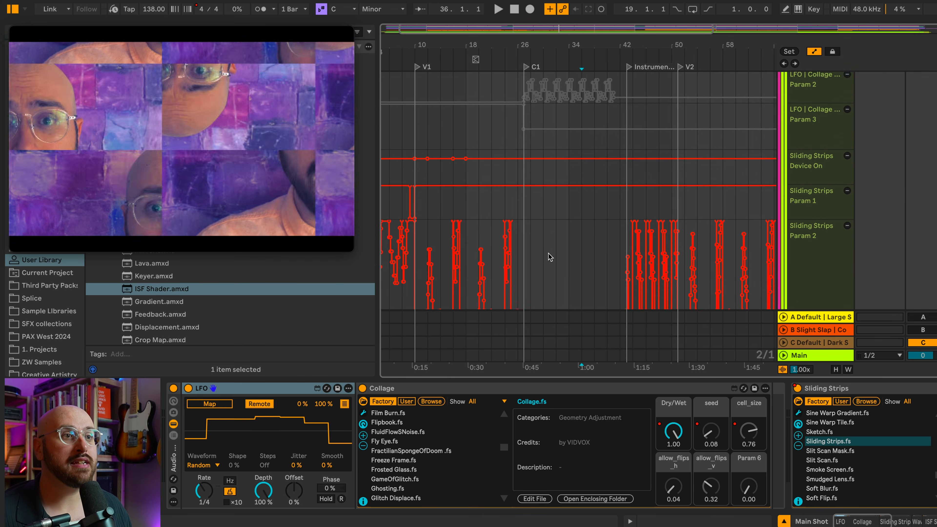
pyautogui.scroll(-3, 550, 257)
pyautogui.hscroll(-1, 550, 257)
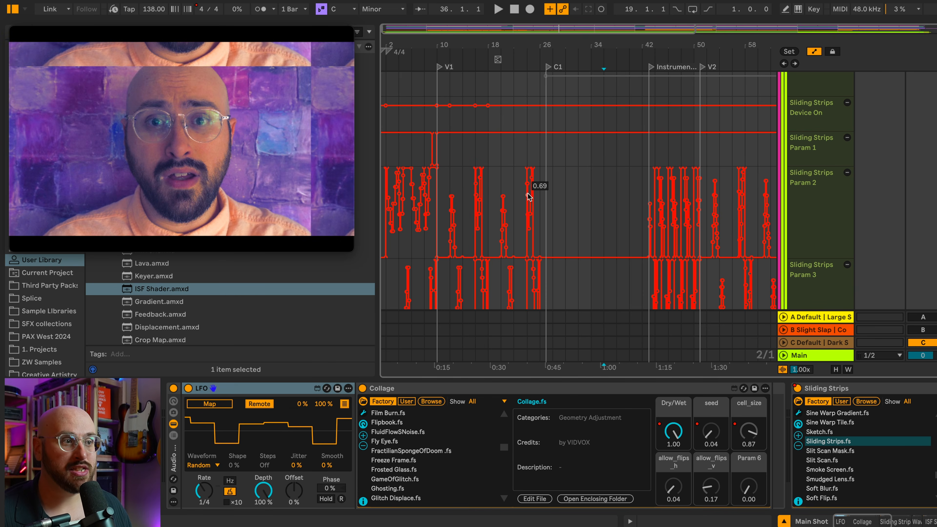
pyautogui.click(604, 201)
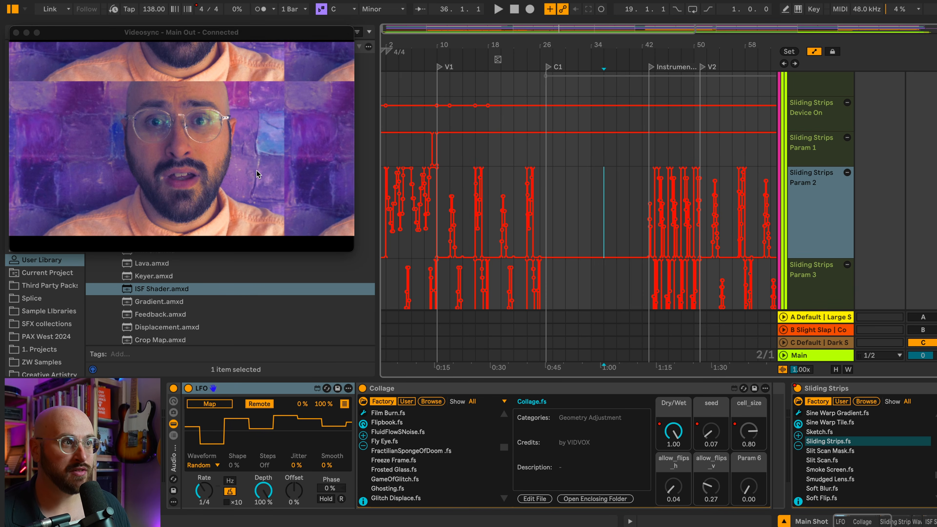
pyautogui.click(591, 217)
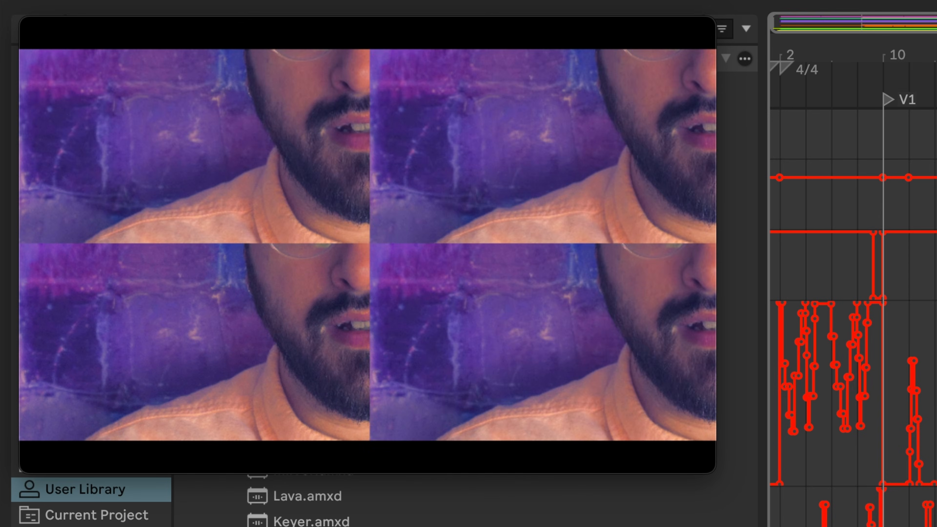
pyautogui.click(579, 216)
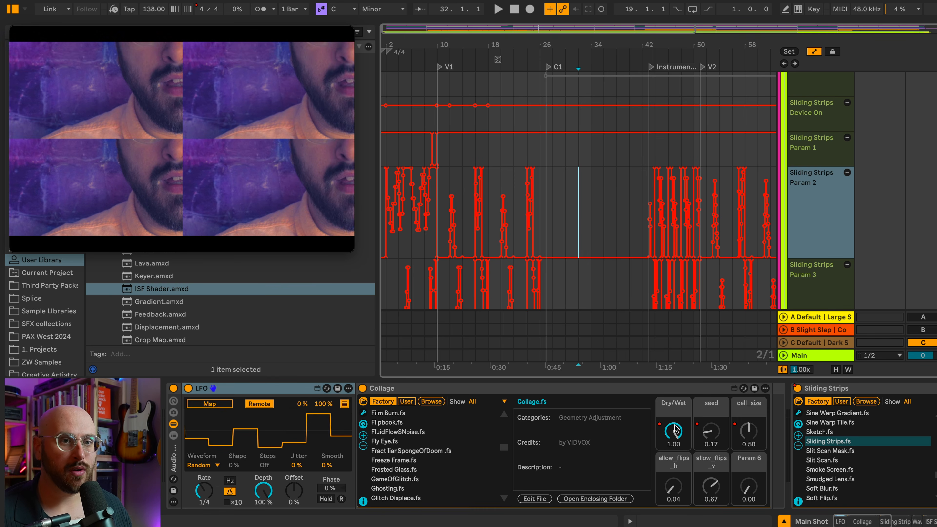
# Play the Instrumental Break up to V2 to preview the Sliding Strips shift automation
pyautogui.hscroll(8, 679, 425)
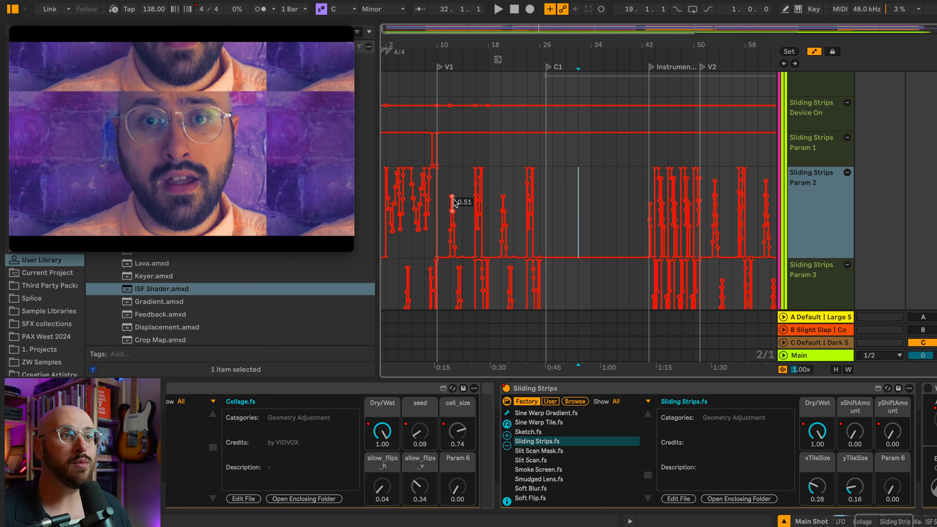
pyautogui.scroll(5, 456, 202)
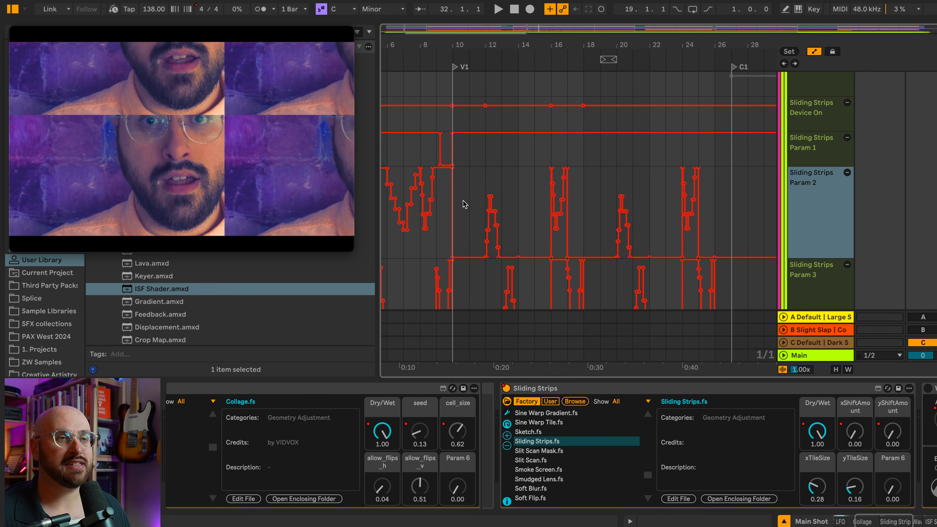
pyautogui.hscroll(10, 464, 204)
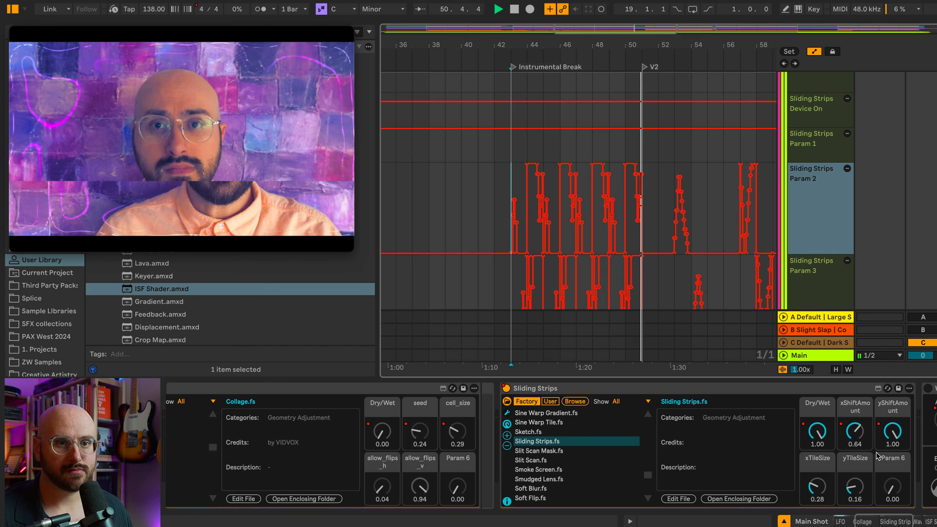
pyautogui.press('space')
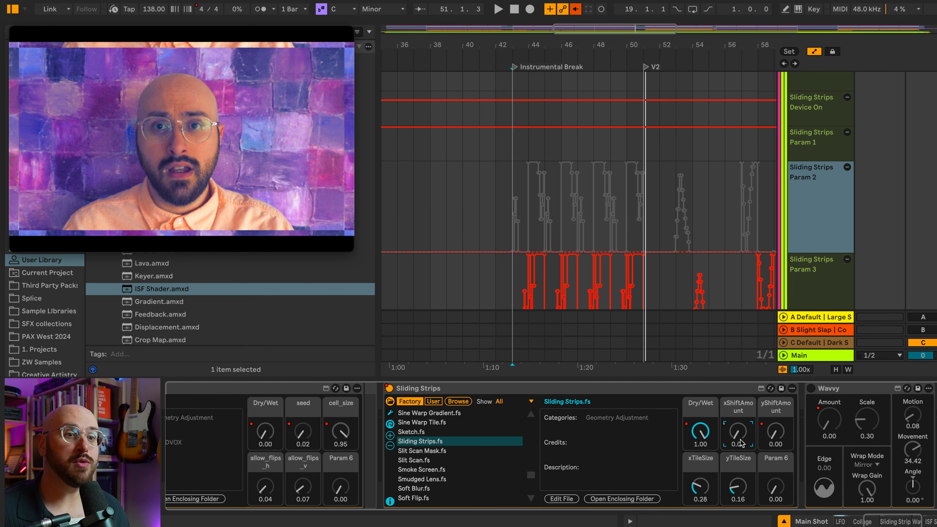
# Set the Sliding Strips shader's xTileSize to 0.46, yTileSize to 0.43 and xShiftAmount to 0.69, and adjust its yShiftAmount
pyautogui.moveTo(740, 440); pyautogui.dragTo(774, 441)
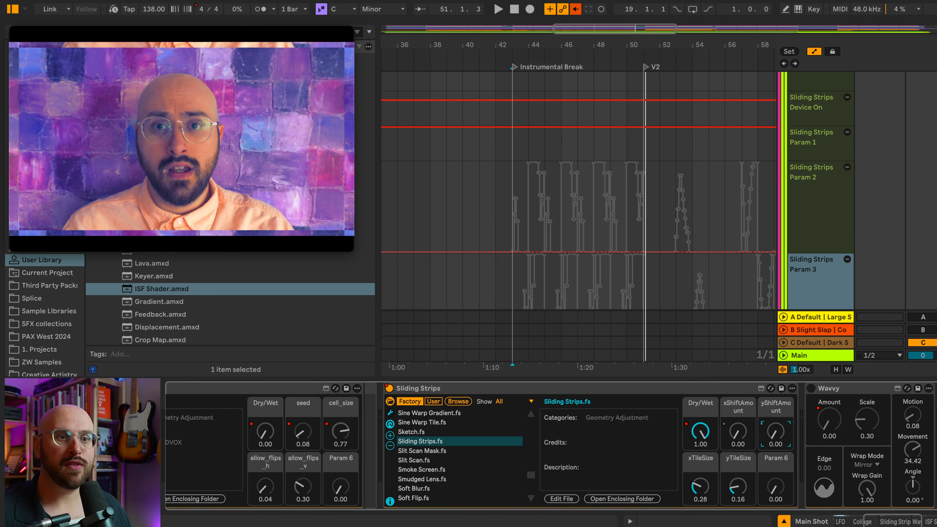
pyautogui.moveTo(700, 487); pyautogui.dragTo(738, 471)
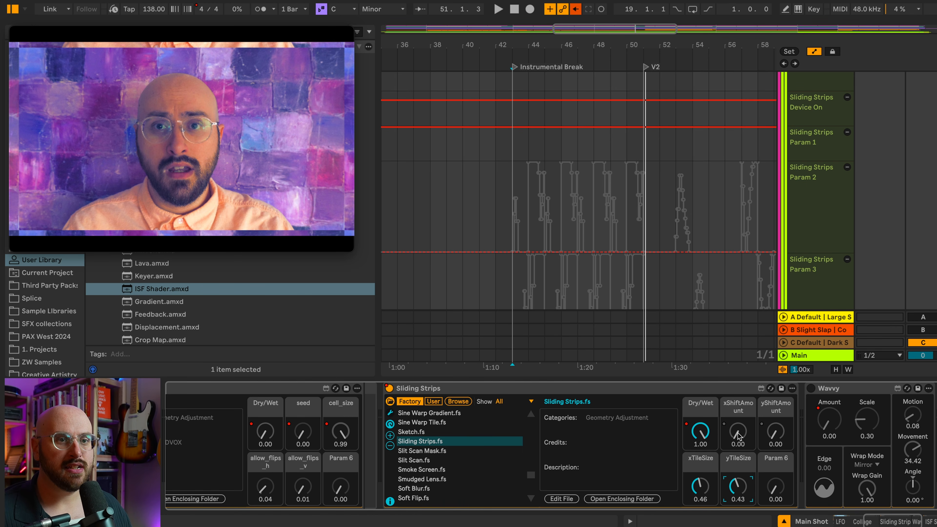
pyautogui.moveTo(739, 437); pyautogui.dragTo(739, 408)
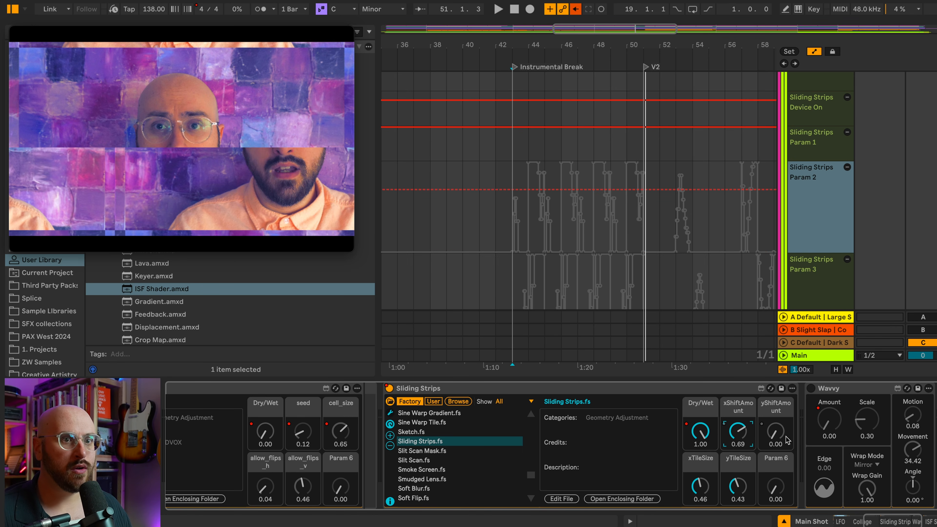
pyautogui.moveTo(787, 440); pyautogui.dragTo(786, 424)
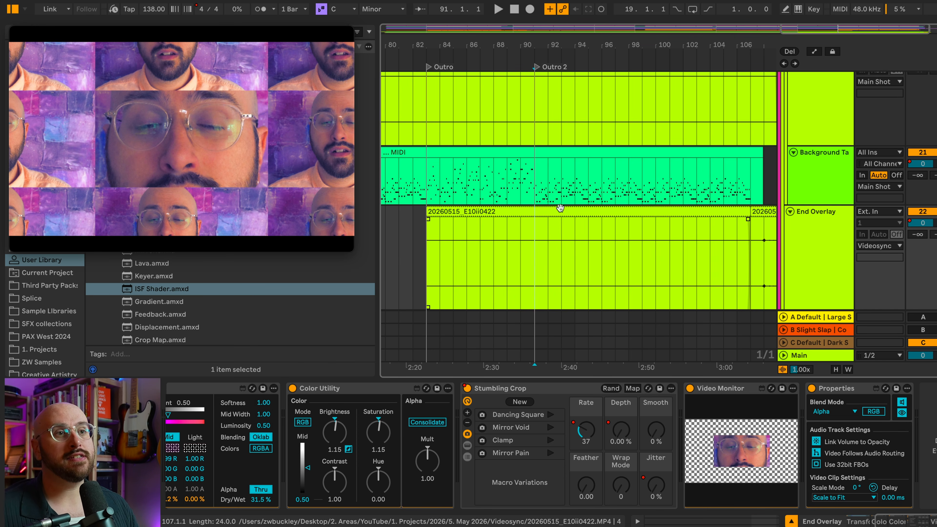
# Examine how the End Overlay video track is layered with the Main Shot and Background Tabula tracks in the outro
pyautogui.scroll(5, 558, 163)
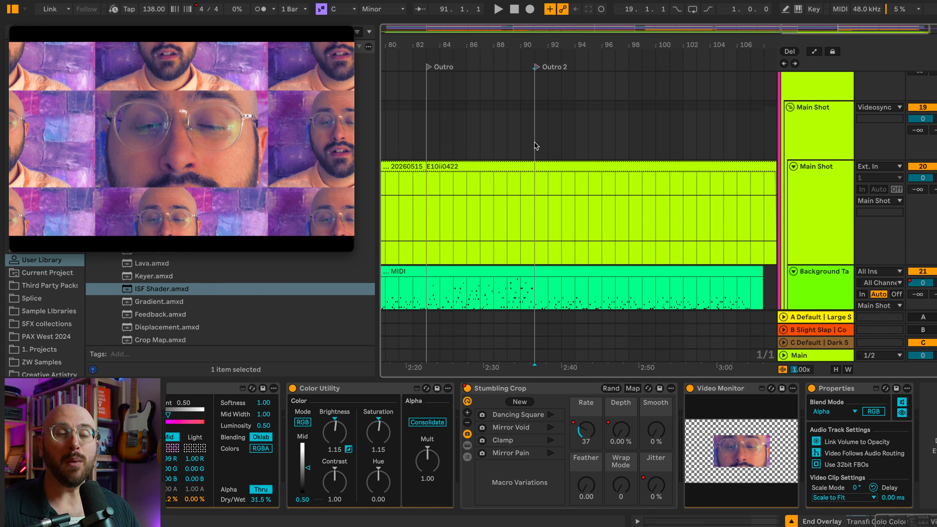
pyautogui.scroll(-6, 552, 181)
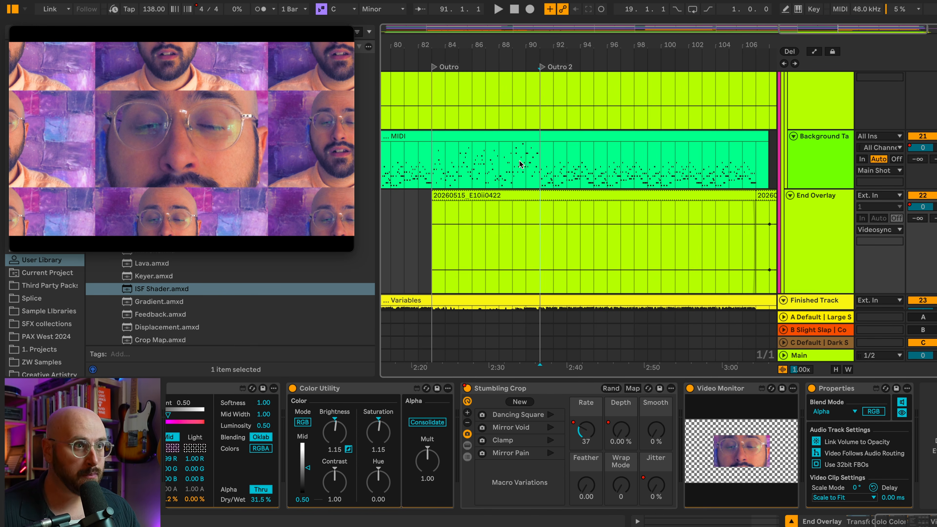
pyautogui.scroll(-2, 520, 161)
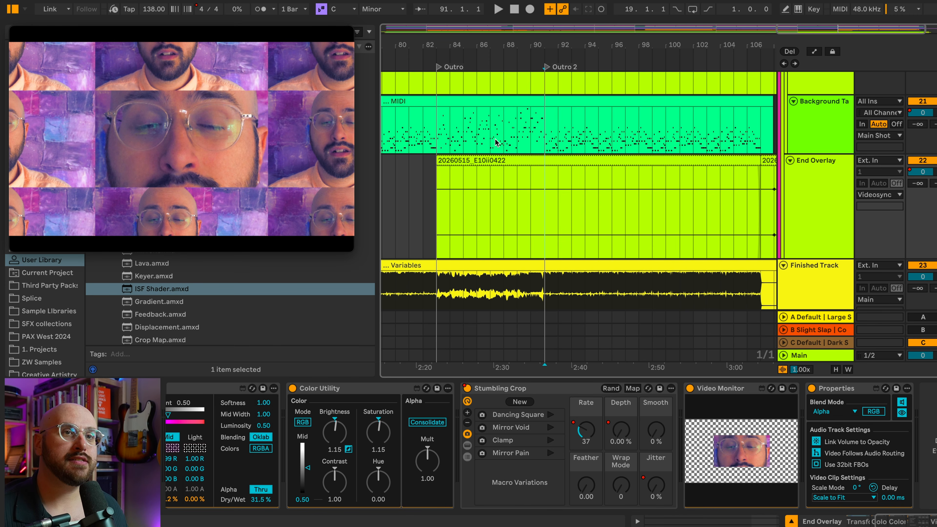
pyautogui.scroll(3, 544, 181)
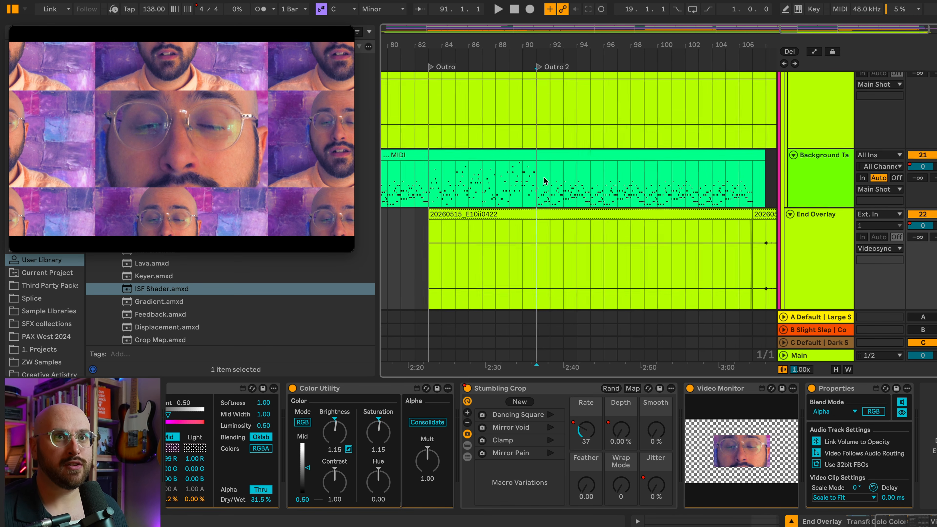
pyautogui.scroll(3, 822, 265)
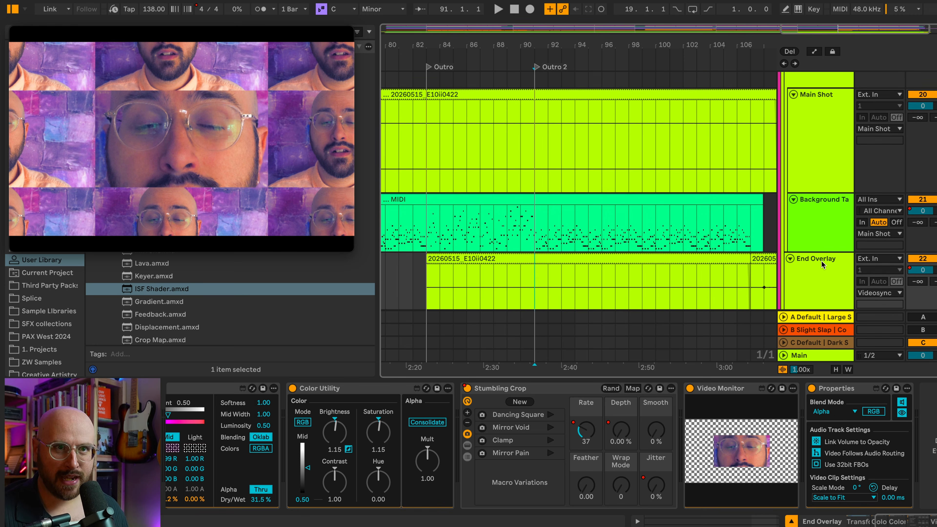
pyautogui.scroll(-3, 821, 149)
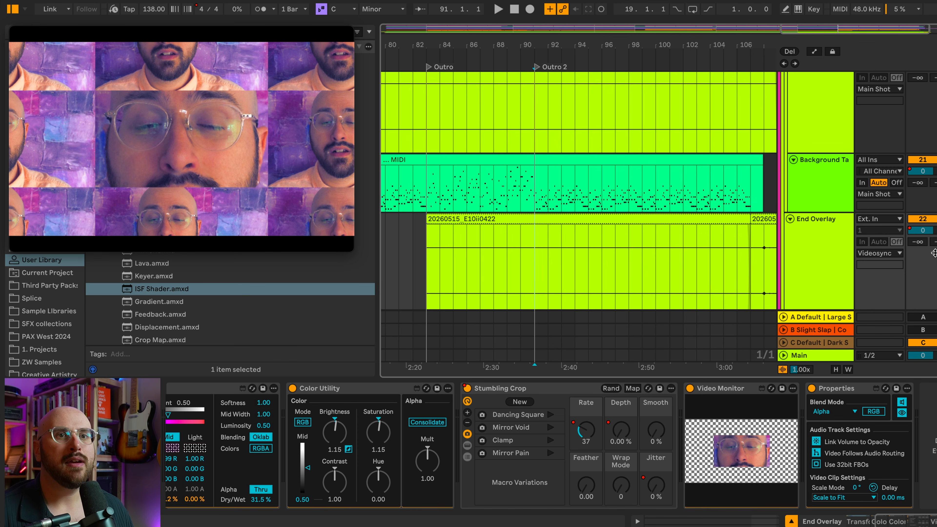
# Compare playback from Outro 2 with the End Overlay track deactivated and reactivated
pyautogui.click(925, 218)
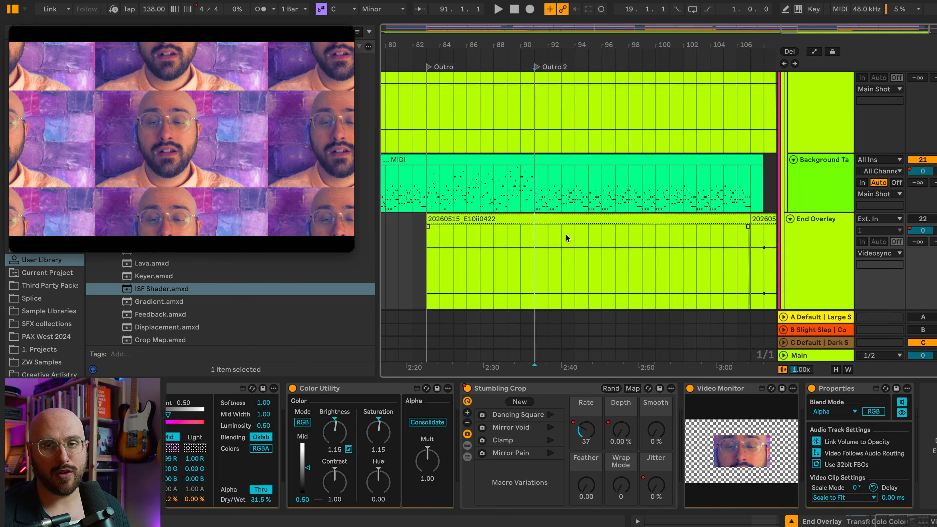
pyautogui.press('space')
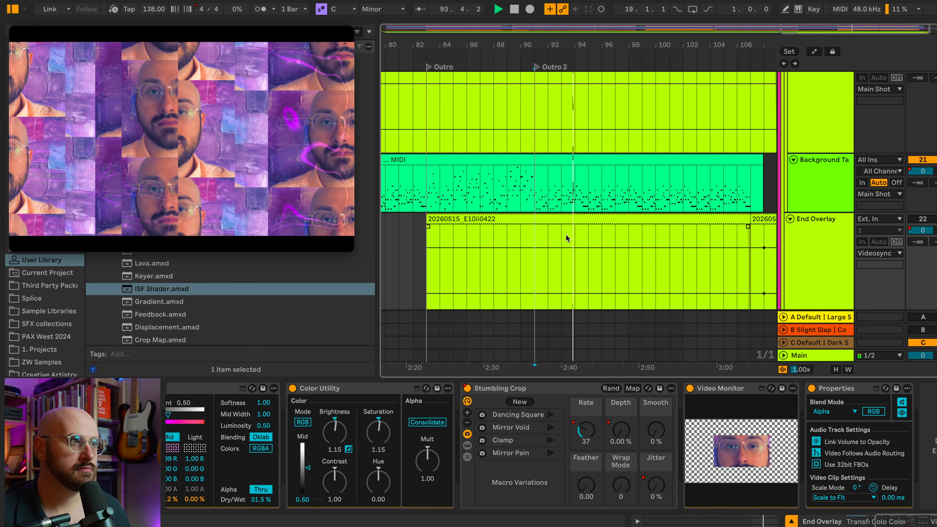
pyautogui.press('space')
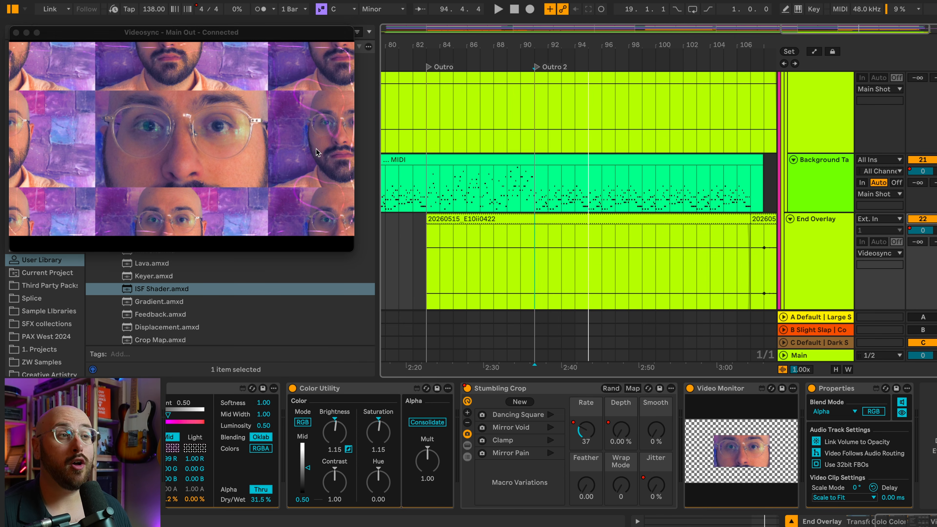
pyautogui.press('space')
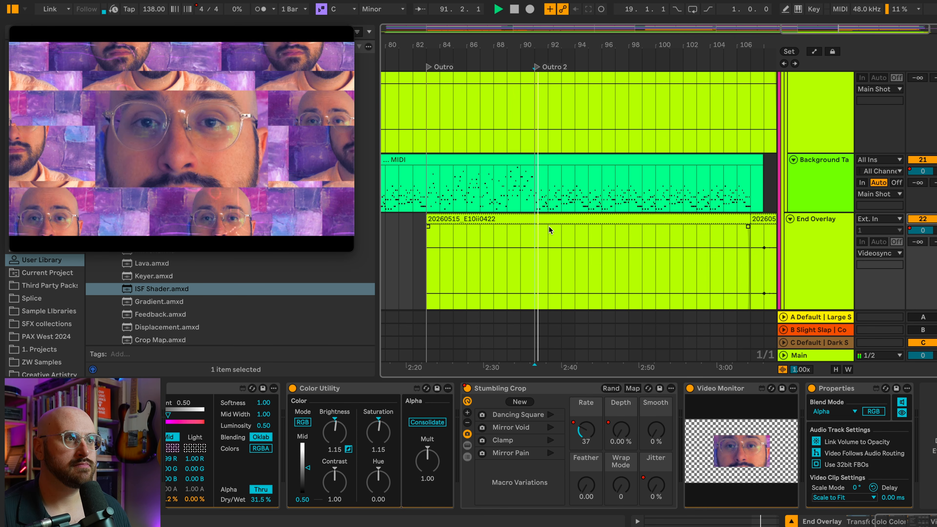